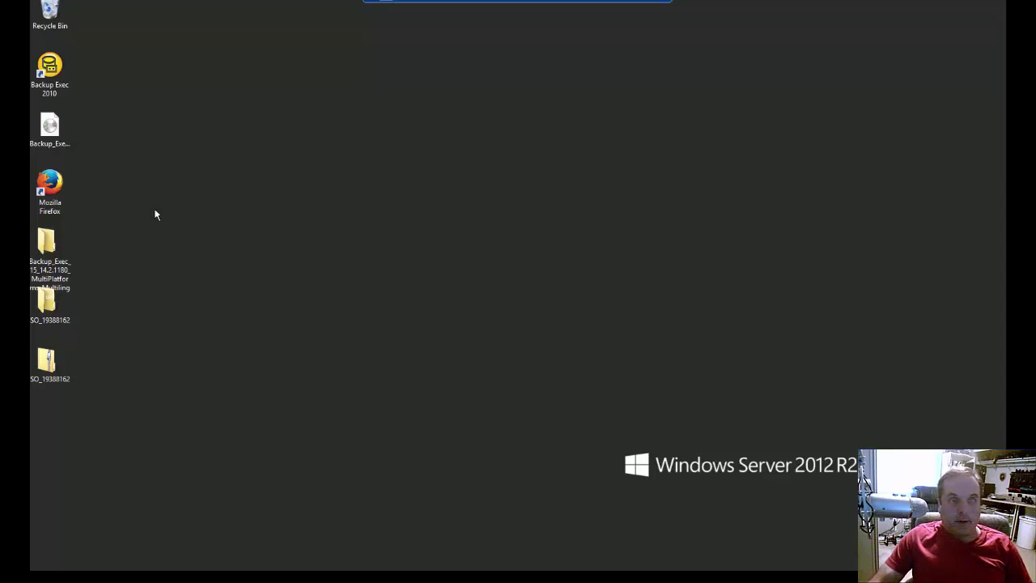
Step: Open the Backup Exec 15 folder on the desktop and mount its disc image file
double_click(68, 88)
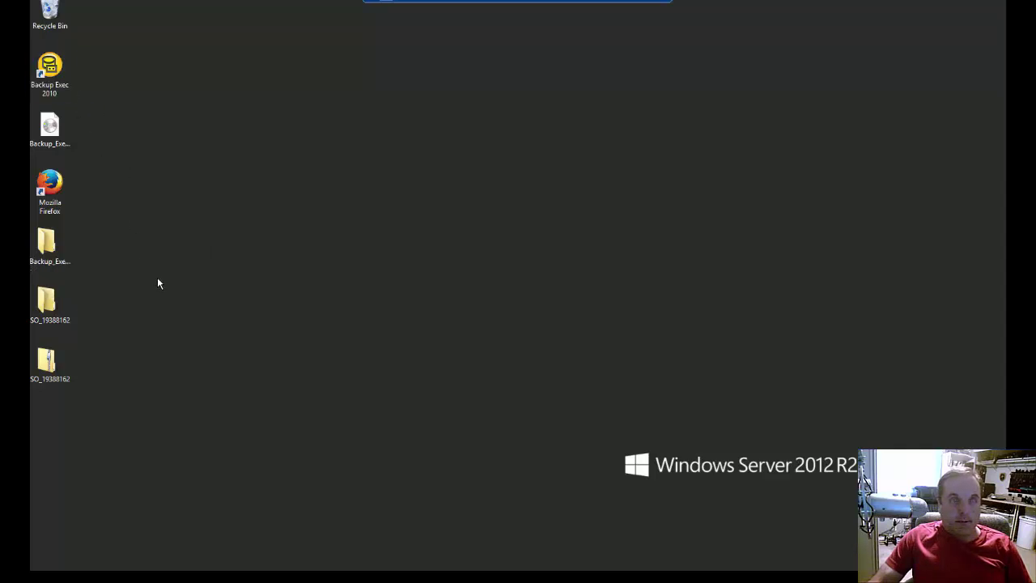
double_click(49, 247)
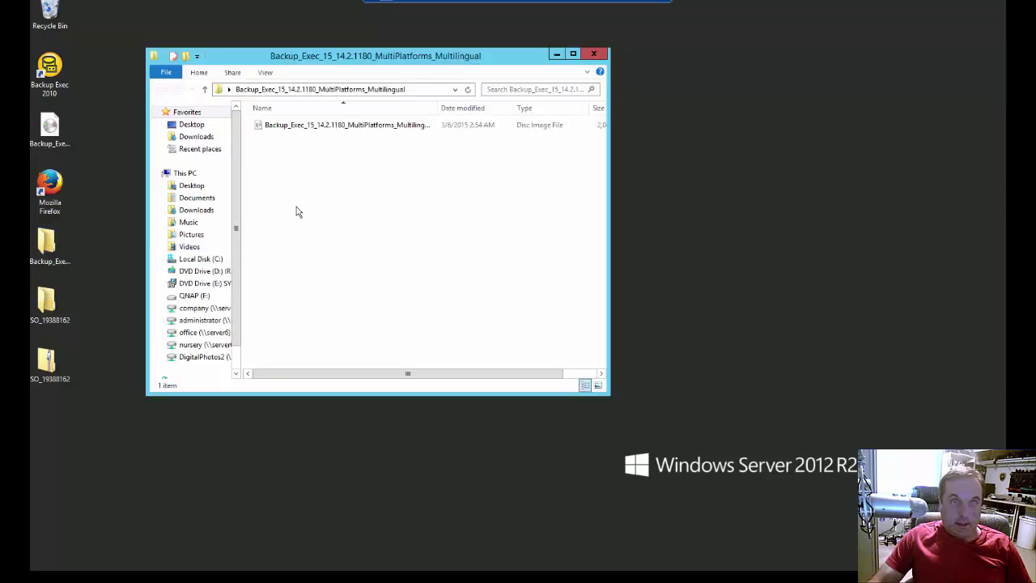
click(290, 127)
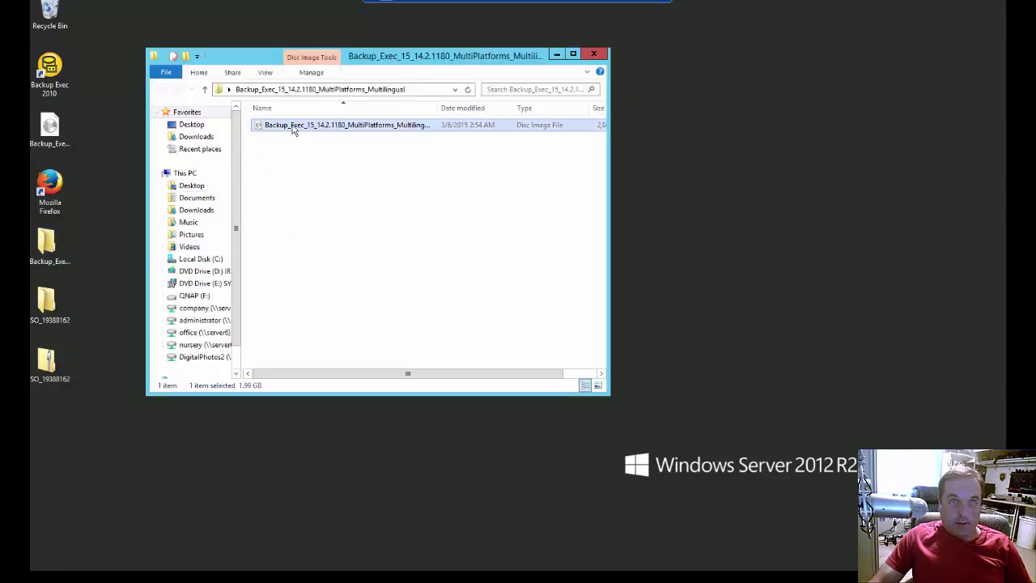
right_click(293, 128)
click(315, 132)
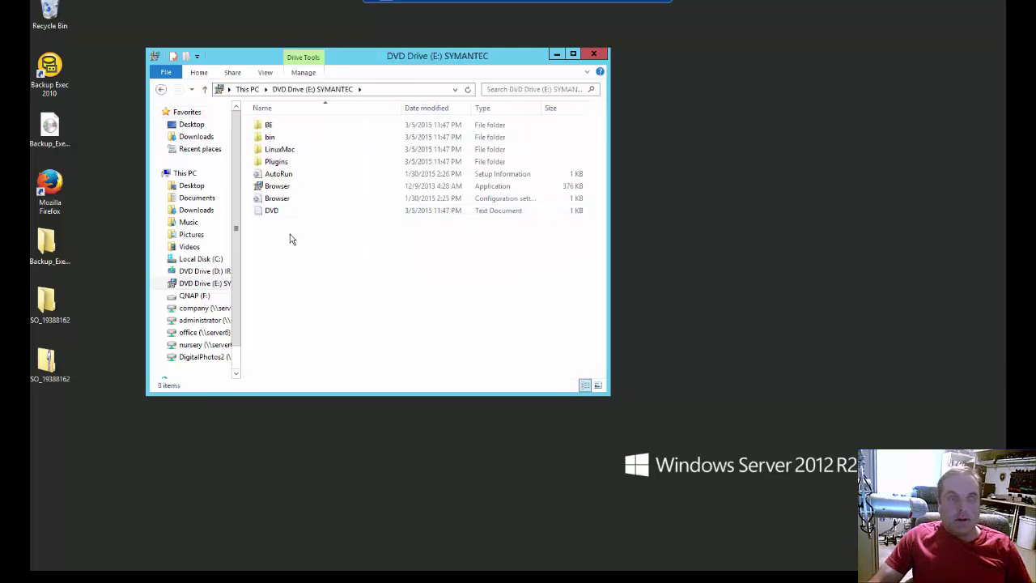
Step: Launch the Browser application from the mounted SYMANTEC disc with English as the language
click(284, 187)
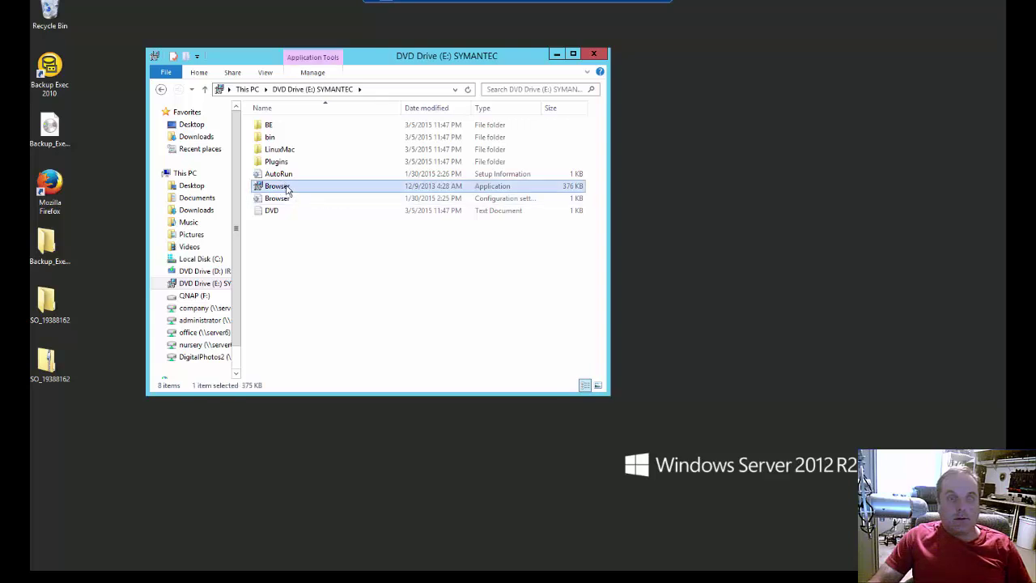
double_click(290, 189)
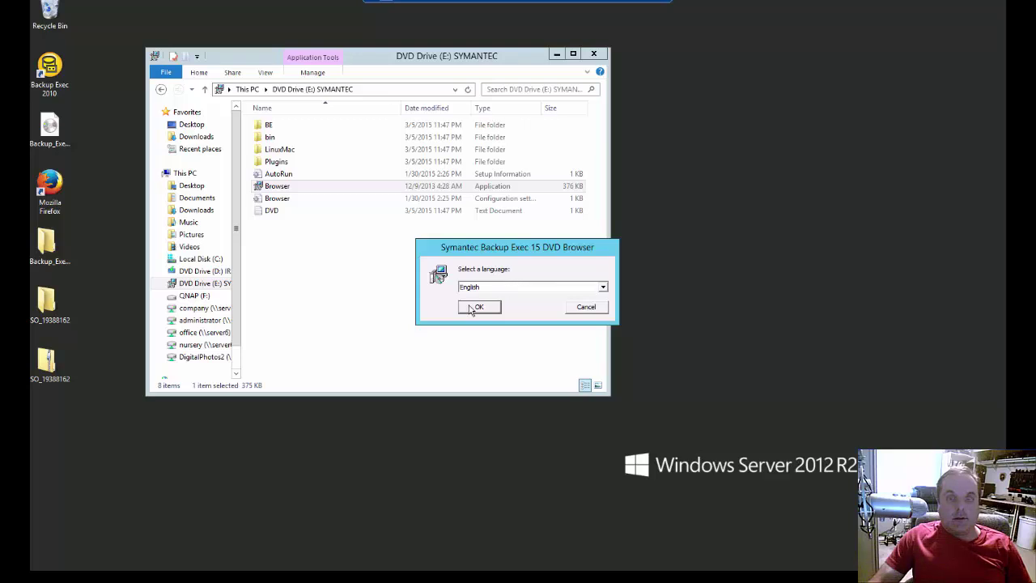
click(478, 307)
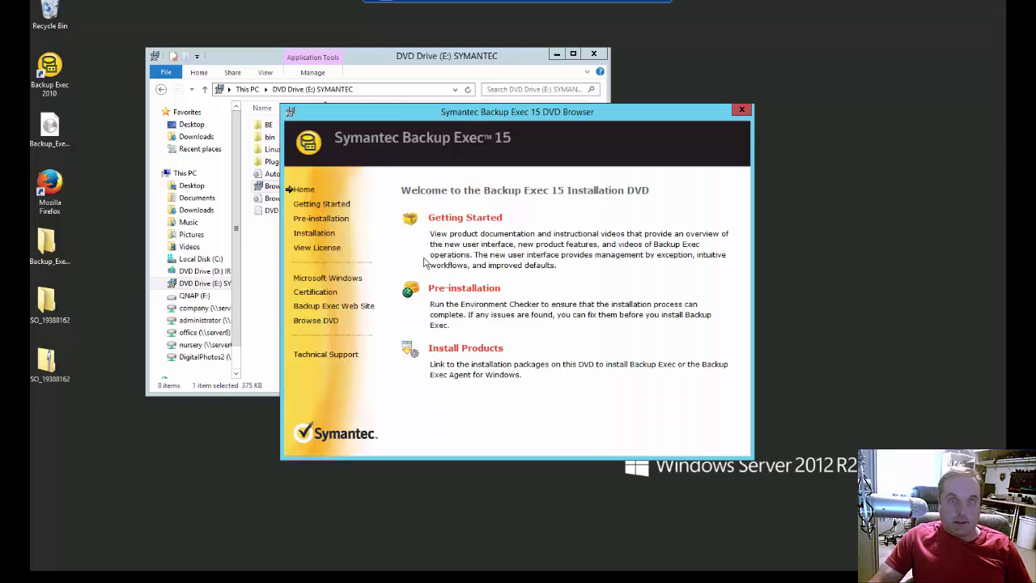
Step: Start installing Backup Exec from the DVD browser's list of installable products
click(451, 291)
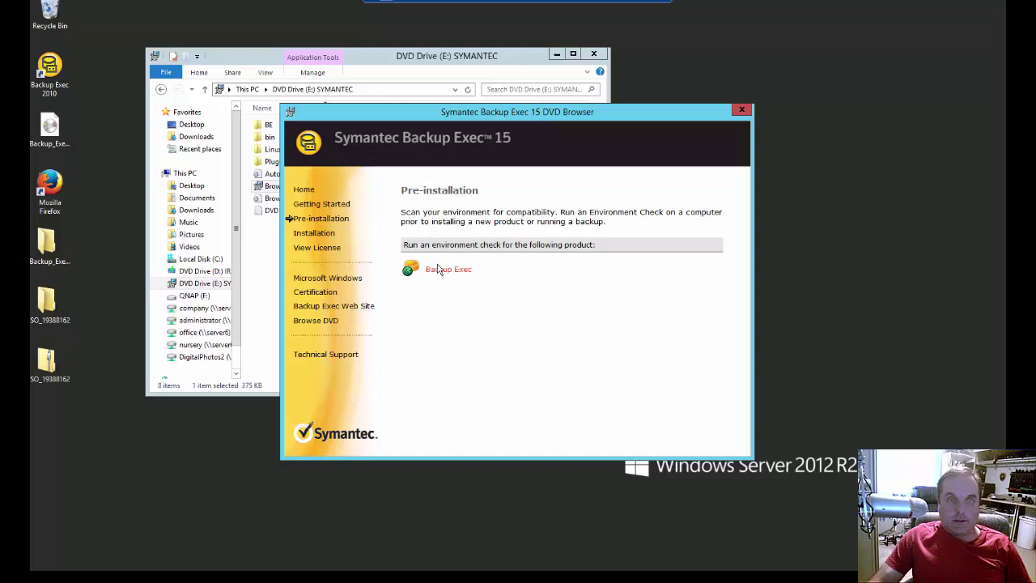
click(321, 234)
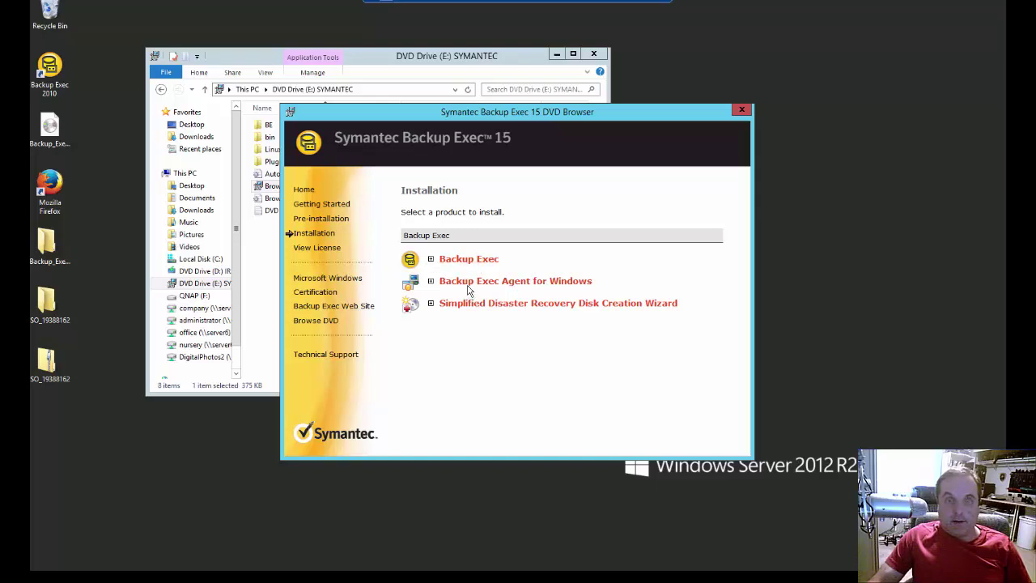
click(431, 260)
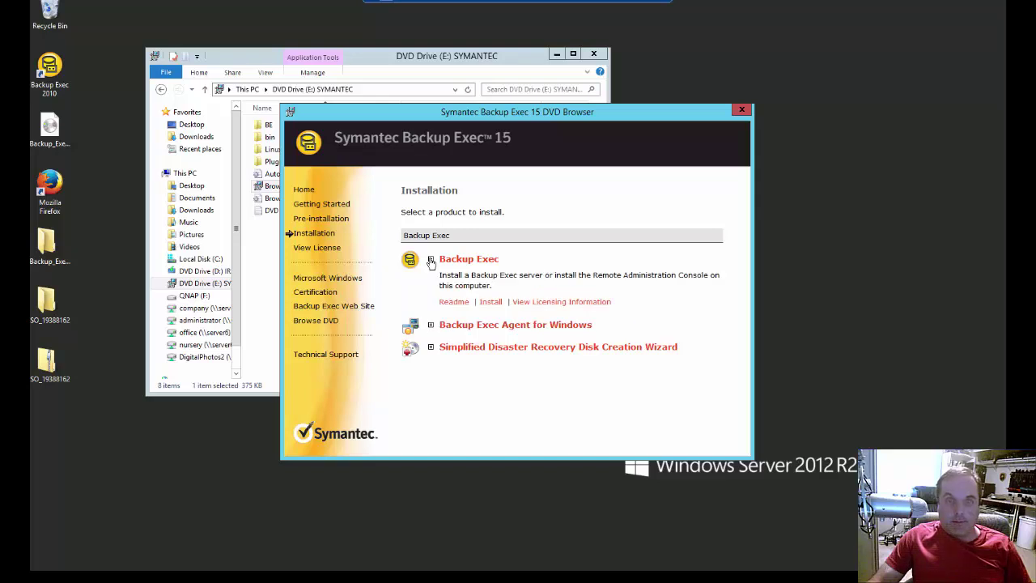
click(491, 304)
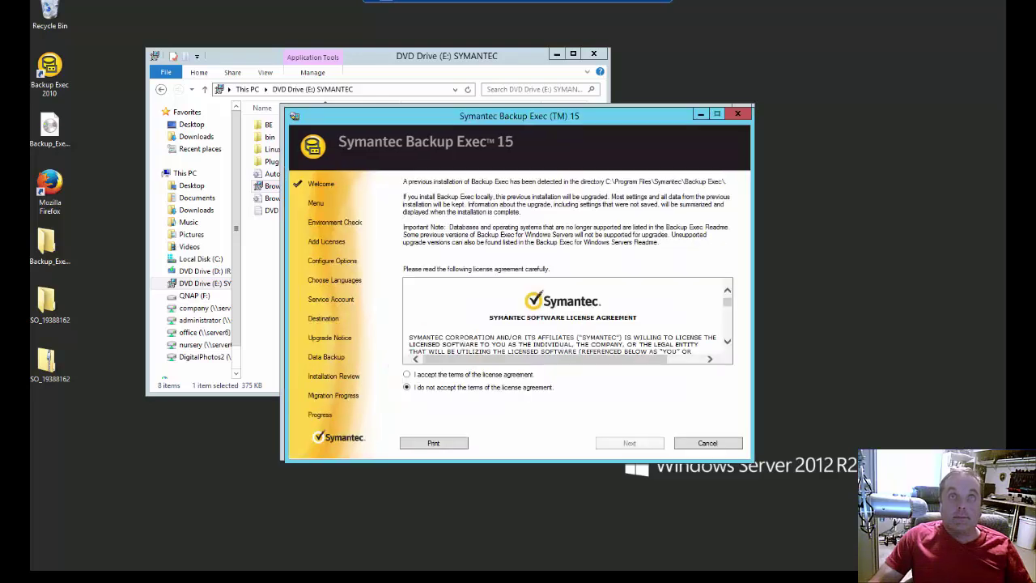
Step: Accept the license agreement and proceed with a local installation of the Backup Exec software and options
click(408, 375)
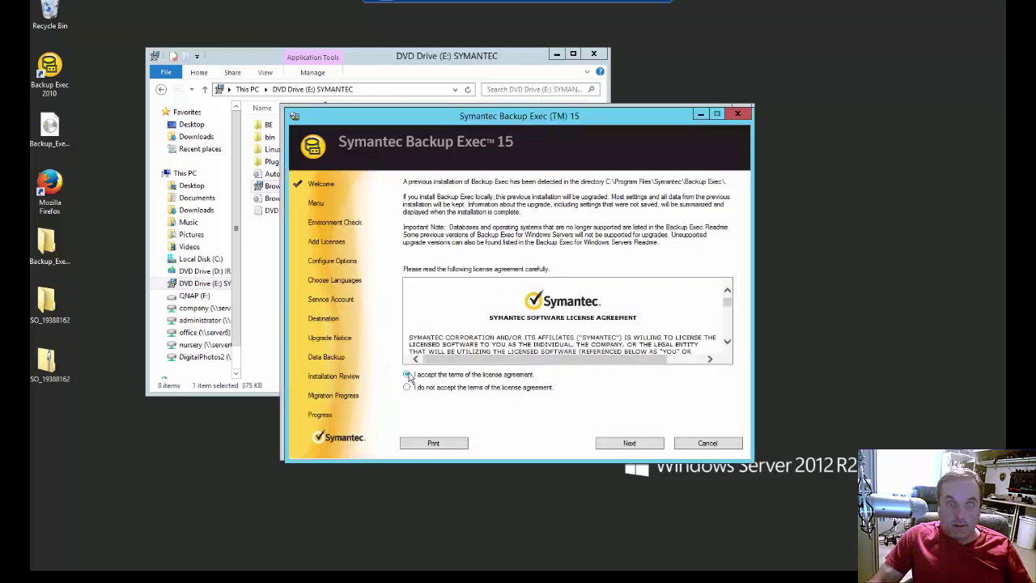
click(622, 443)
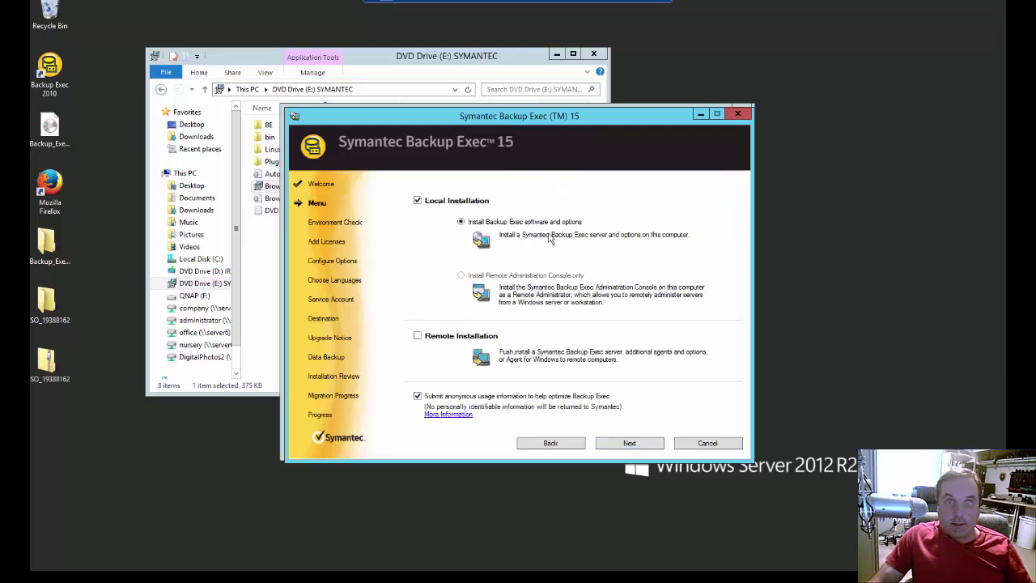
click(629, 453)
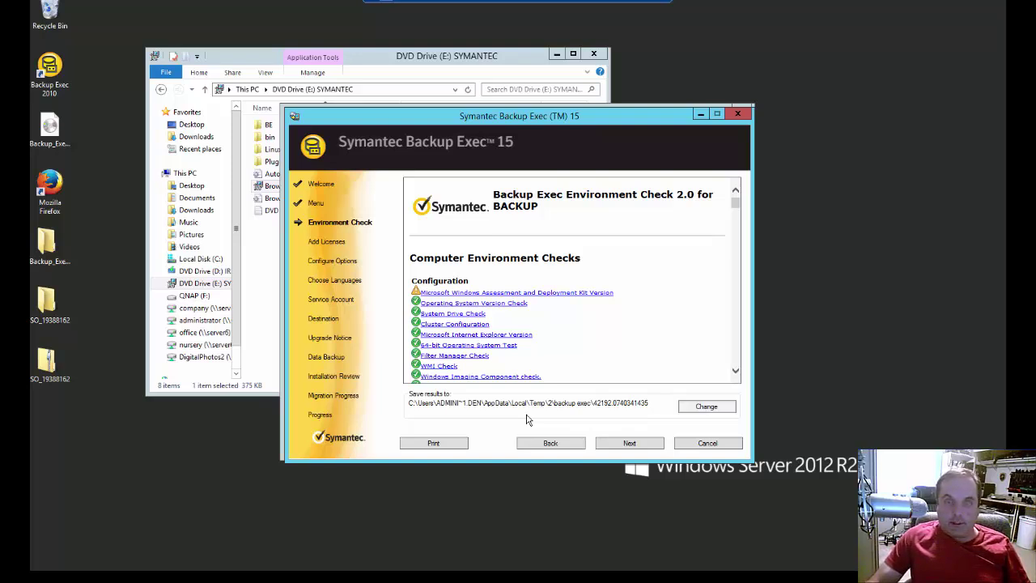
Step: Review the environment check report through the Assessment and Deployment Kit entry, and continue to the licenses
click(739, 233)
drag(740, 235, 716, 328)
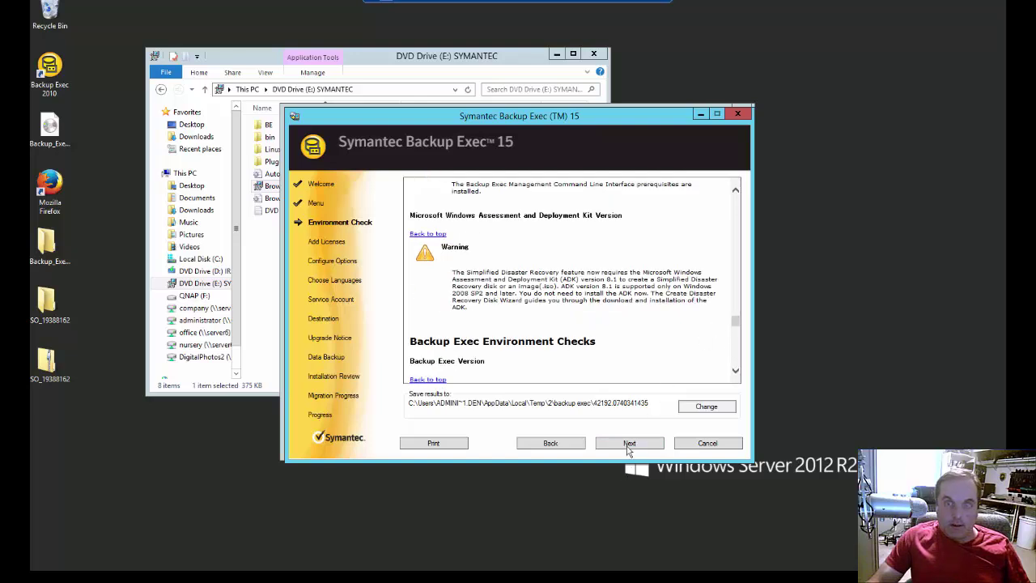
click(628, 444)
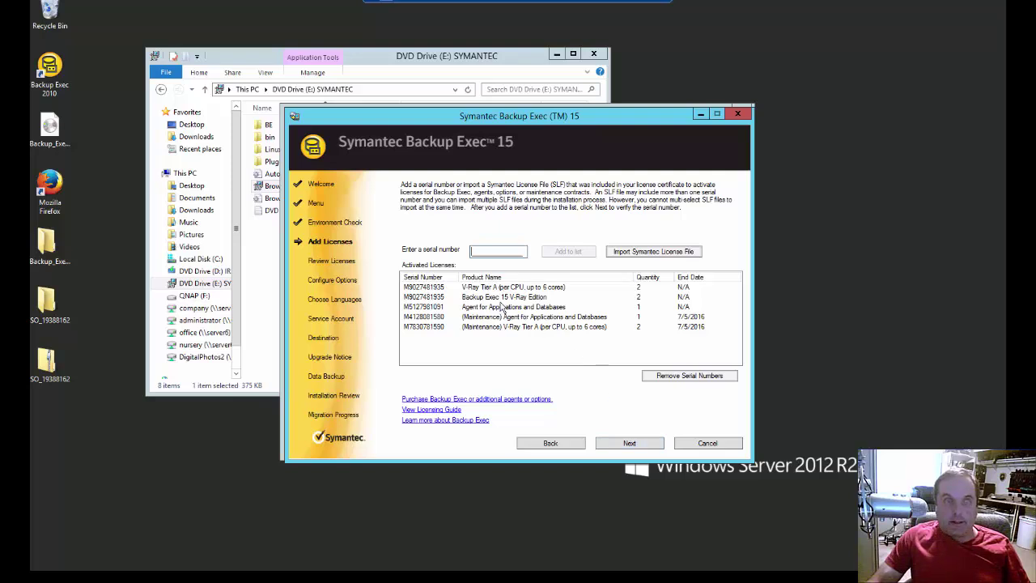
Step: View the Symantec license files in the extracted desktop folder and close the folder
click(57, 366)
click(127, 443)
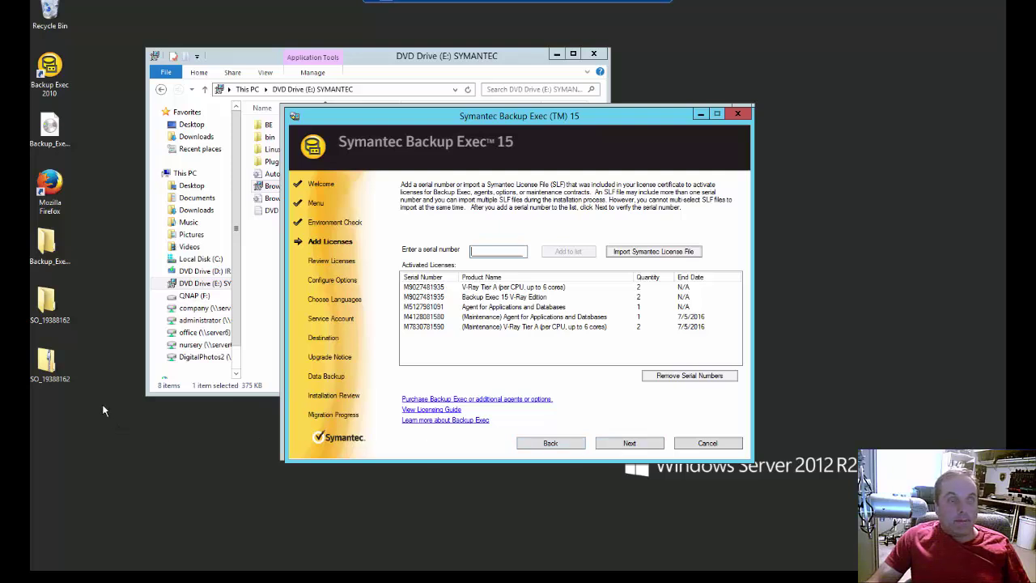
double_click(49, 308)
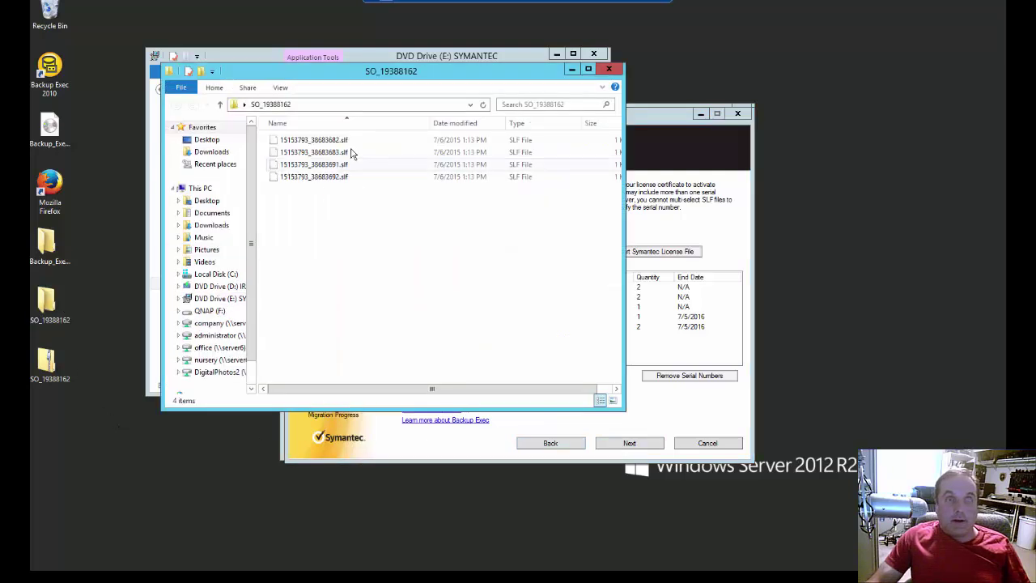
click(609, 69)
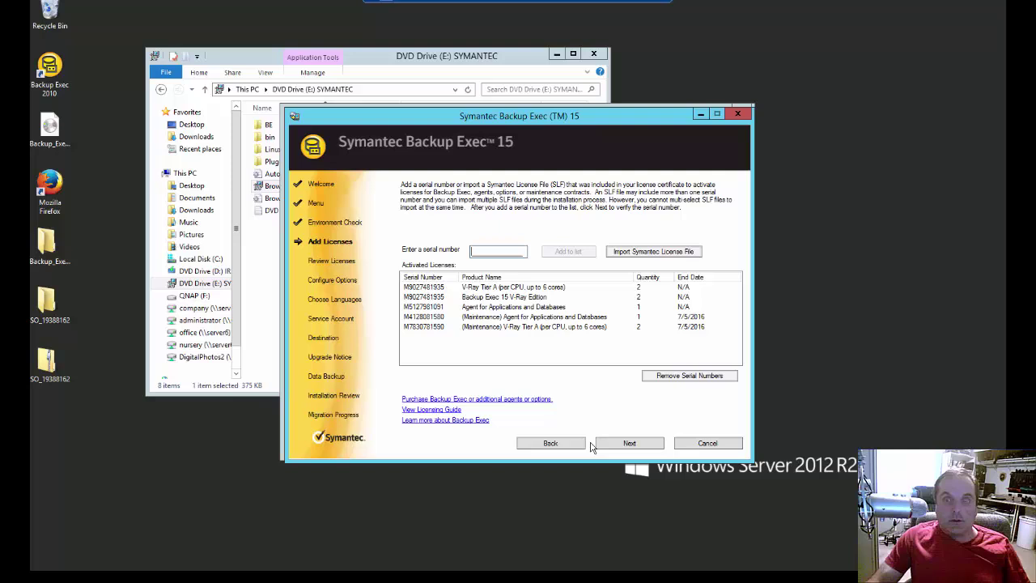
Step: Accept the listed licenses with Backup Exec 15 V-Ray Edition, the preselected features, and English as the only language
click(630, 445)
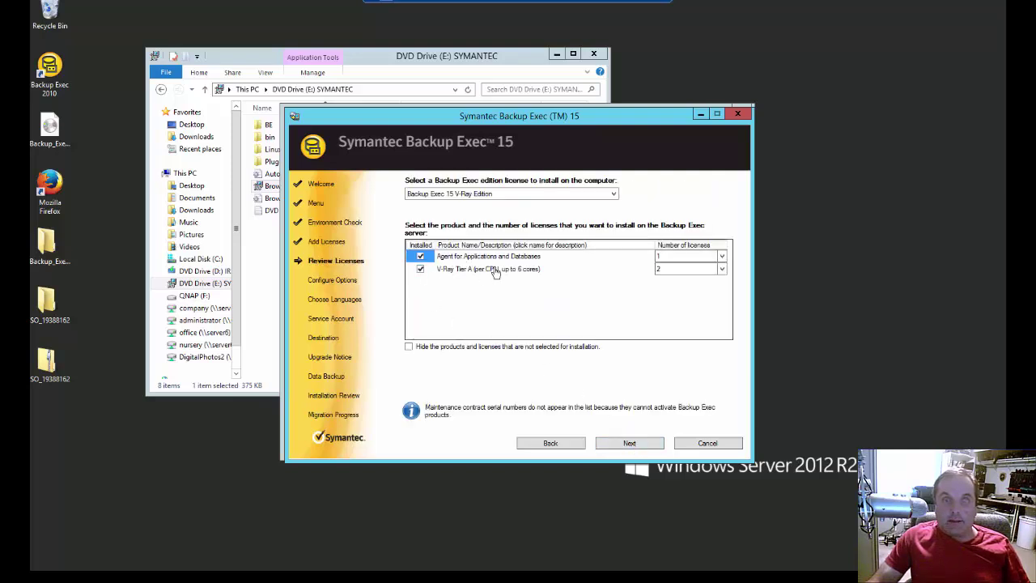
click(618, 448)
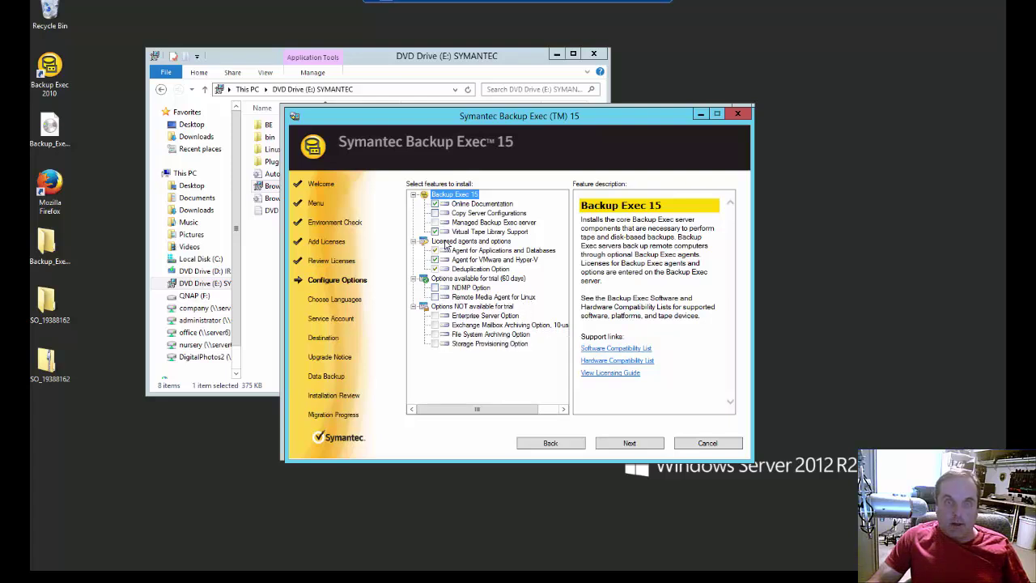
click(621, 444)
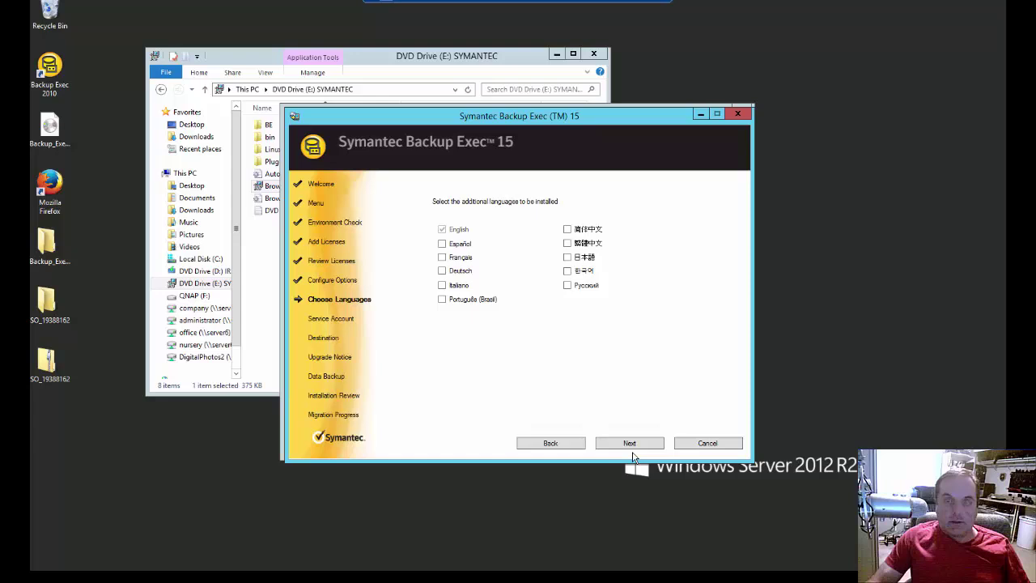
click(633, 445)
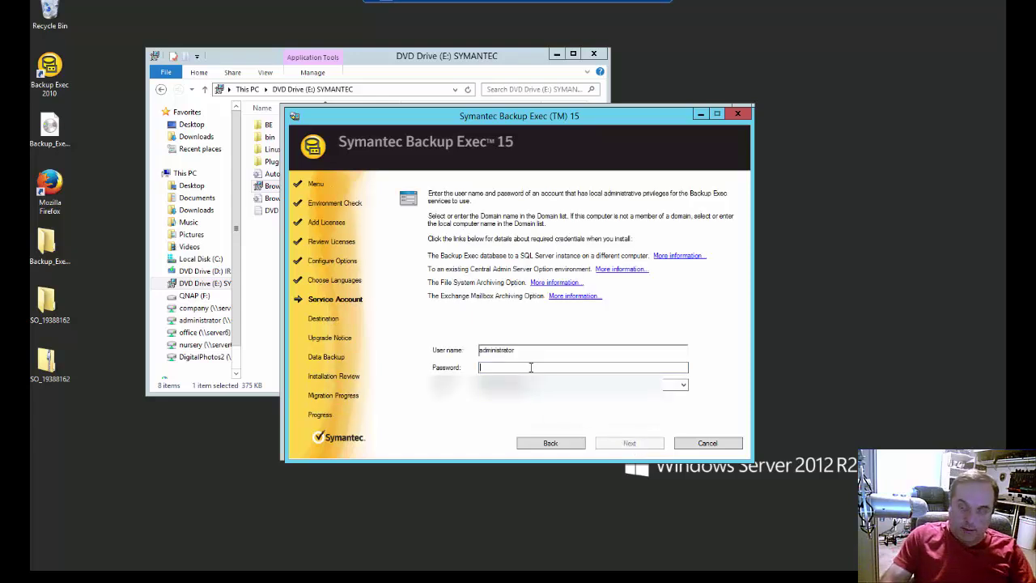
Step: Enter the service account password for the administrator user and accept the default installation folder
text(••)
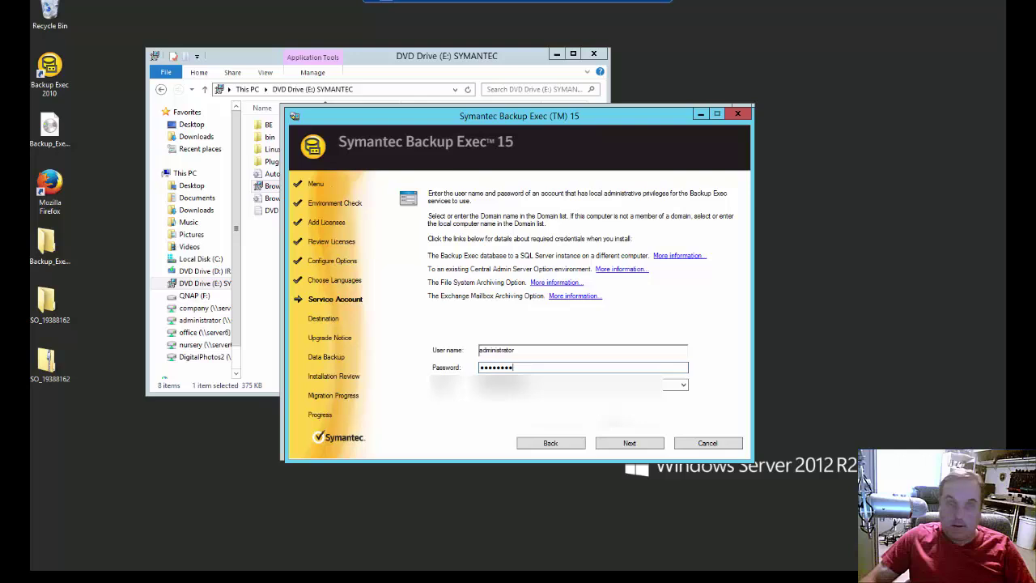
click(638, 444)
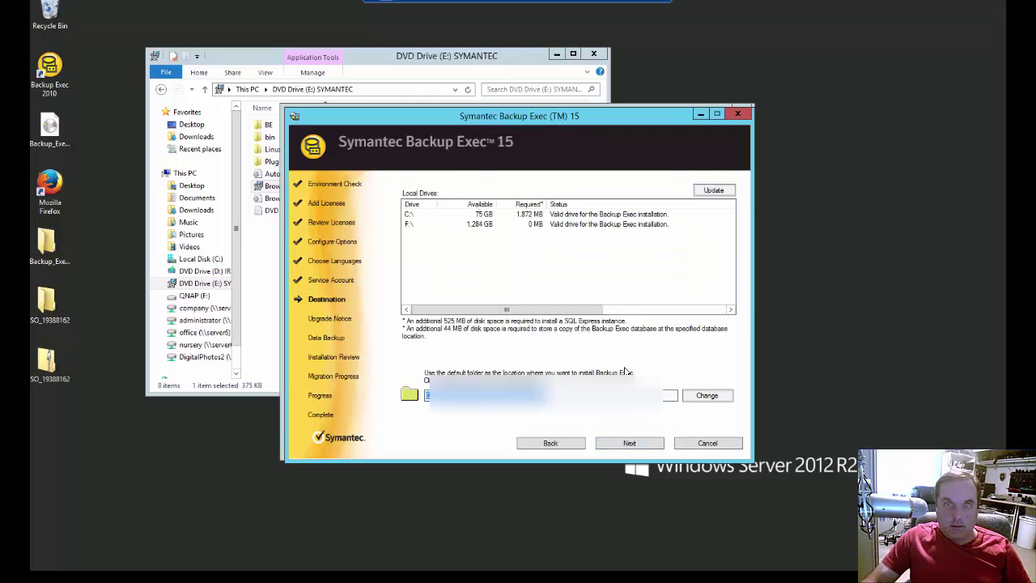
click(630, 443)
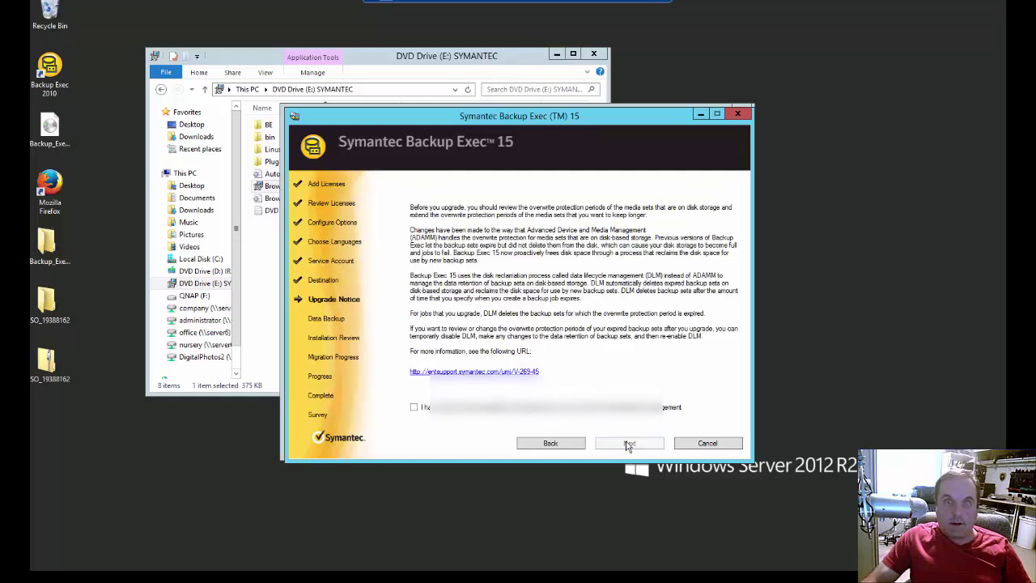
Step: Acknowledge the data lifecycle management changes and keep the default location for the copy of the current database
click(517, 409)
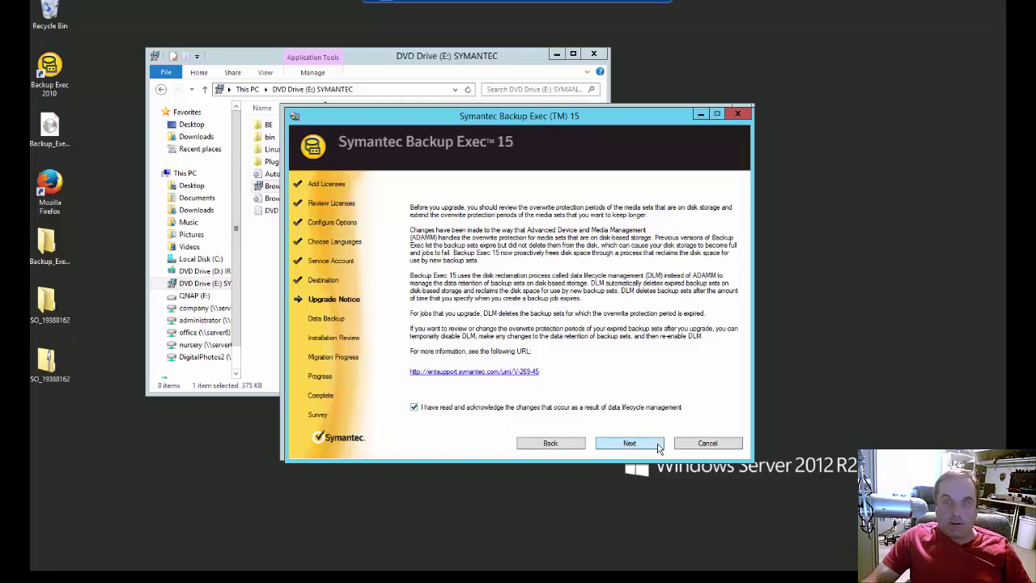
click(630, 444)
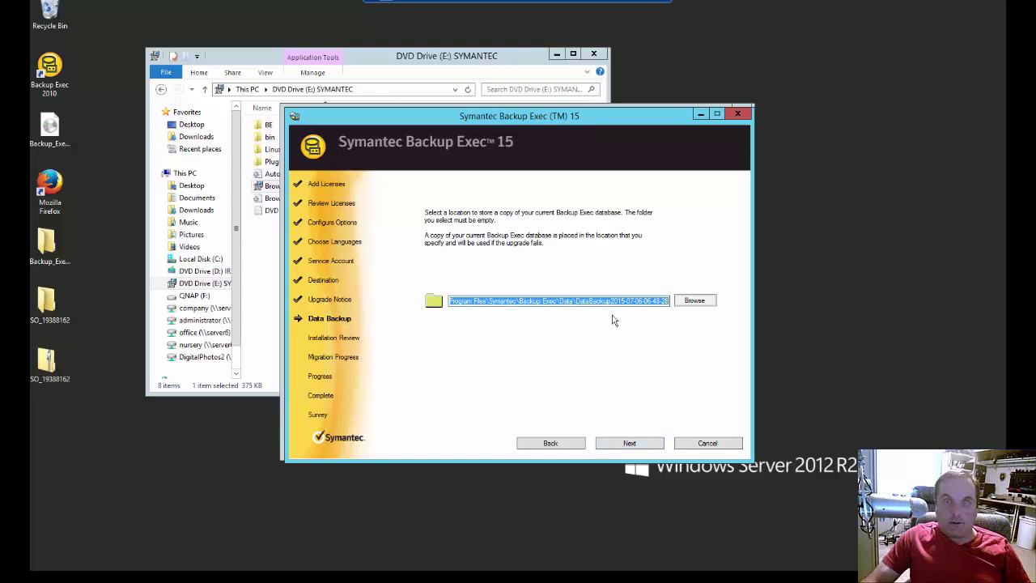
click(616, 446)
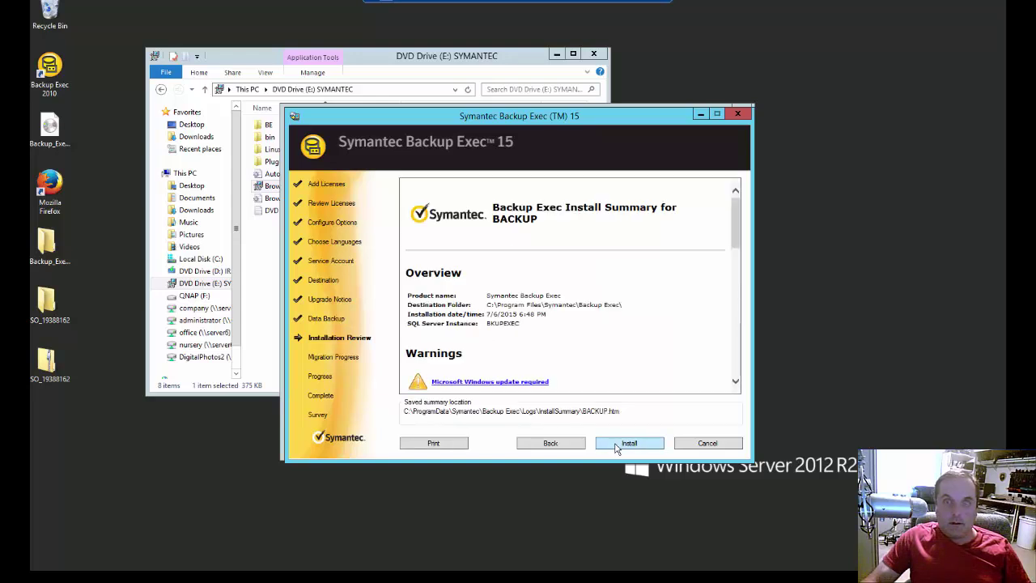
Step: Start the installation, acknowledge the changes in the migration report, and continue the upgrade
click(616, 446)
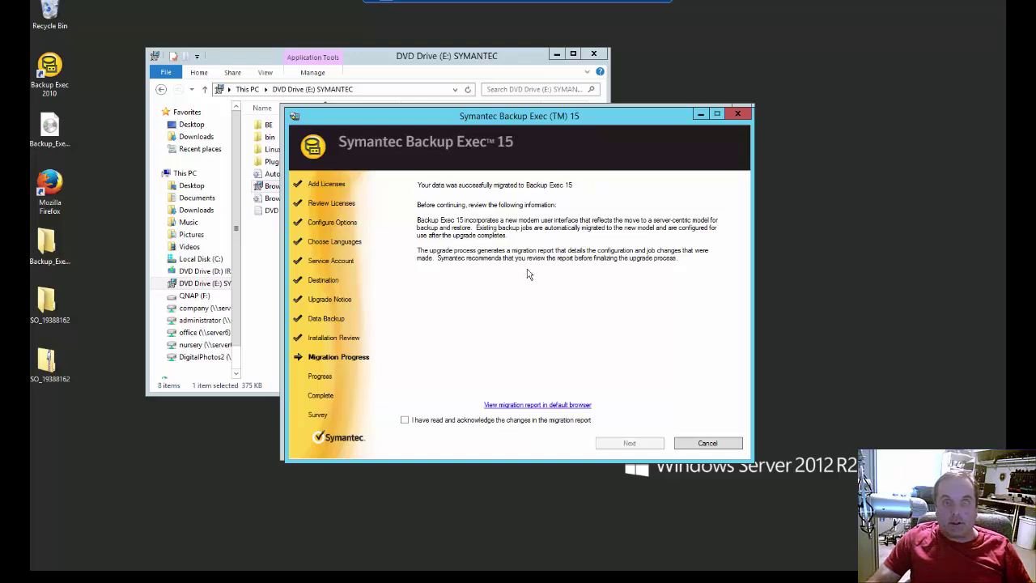
click(404, 421)
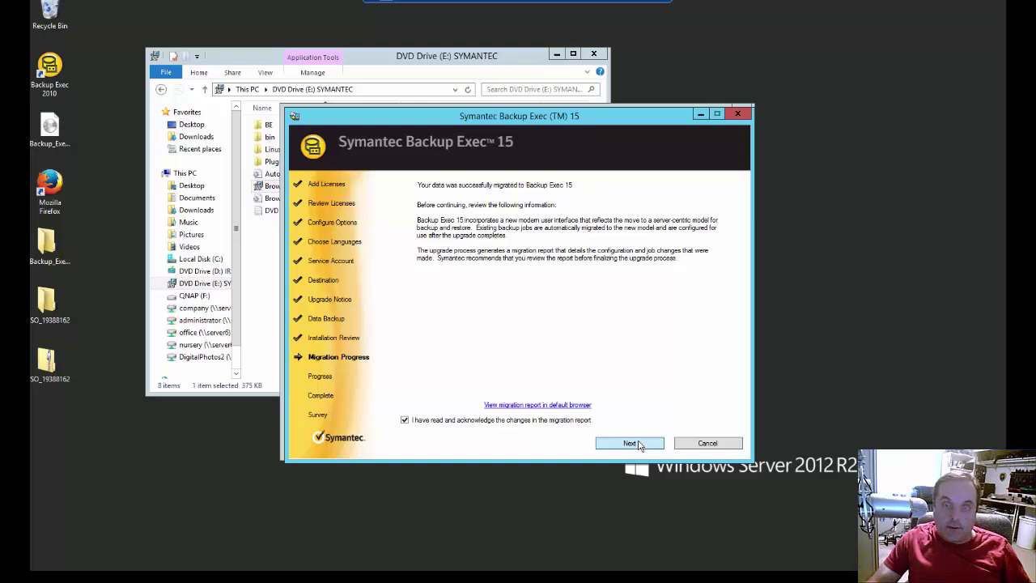
click(630, 443)
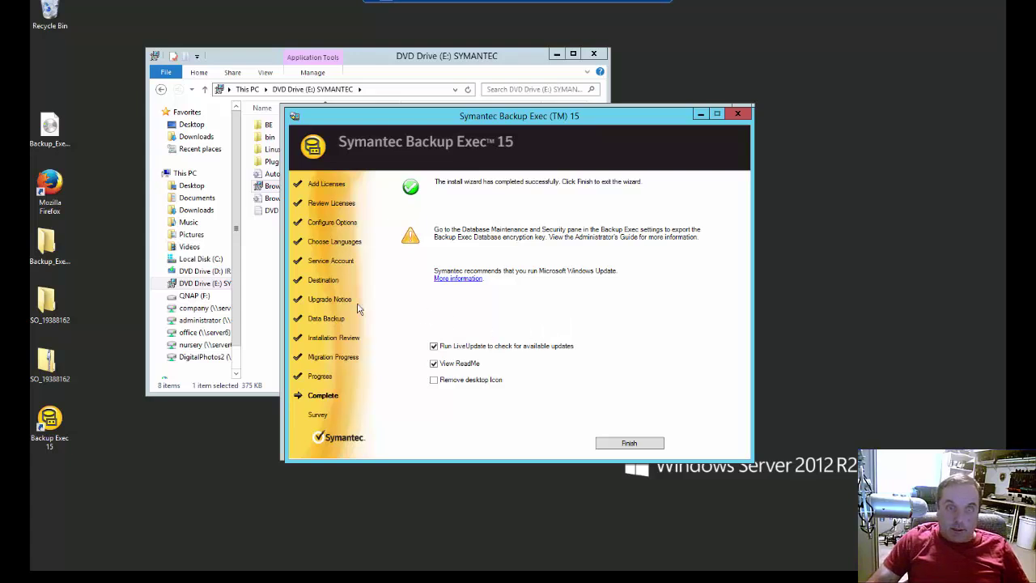
Step: Finish the installation wizard with LiveUpdate enabled and the ReadMe not shown, skipping the survey
click(434, 364)
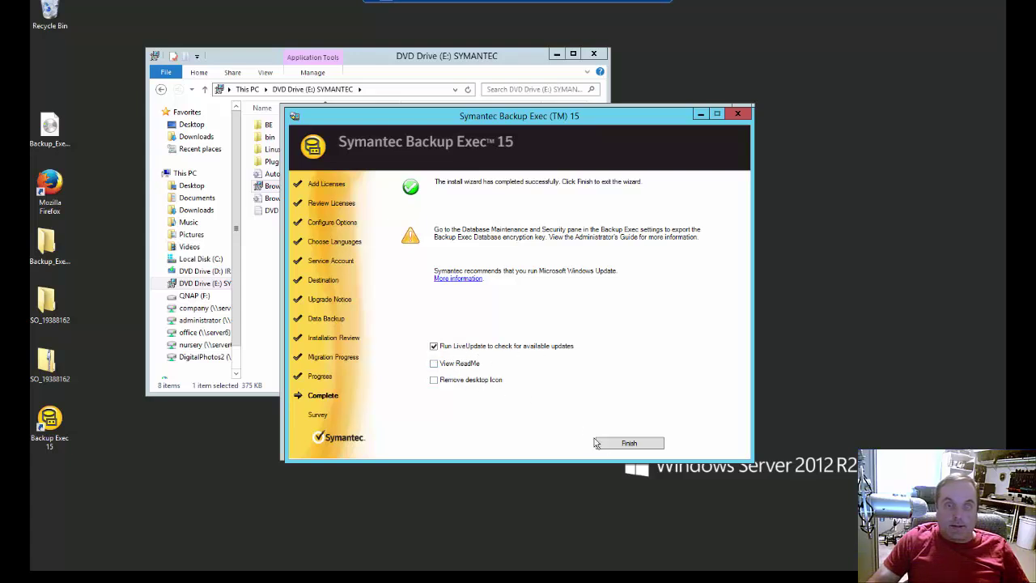
click(619, 445)
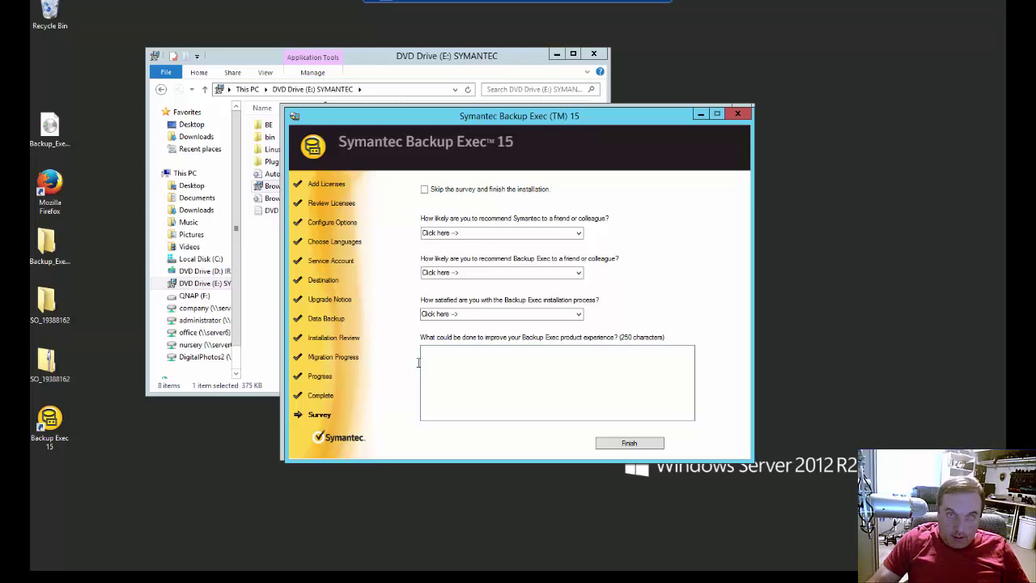
click(424, 189)
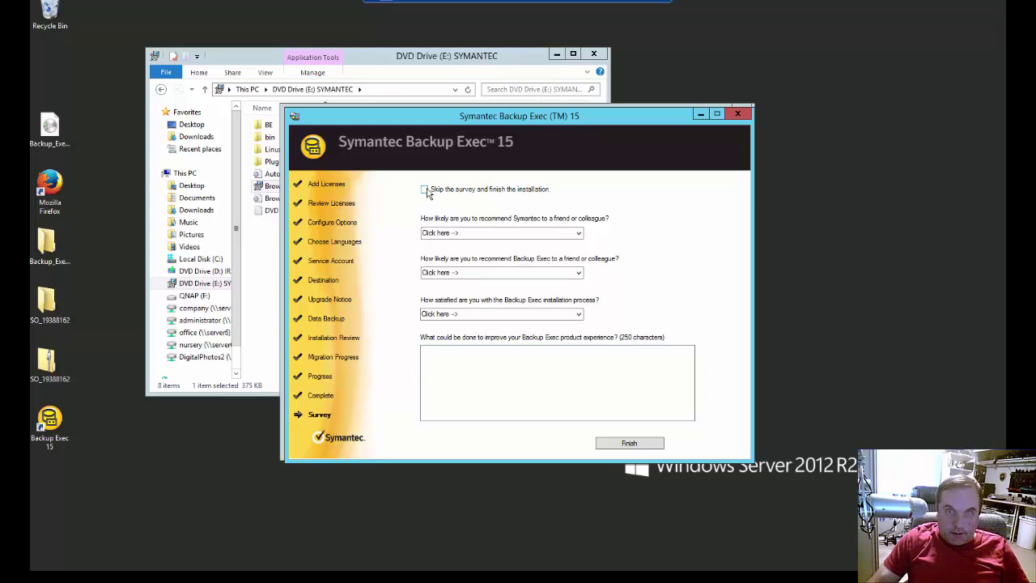
click(630, 444)
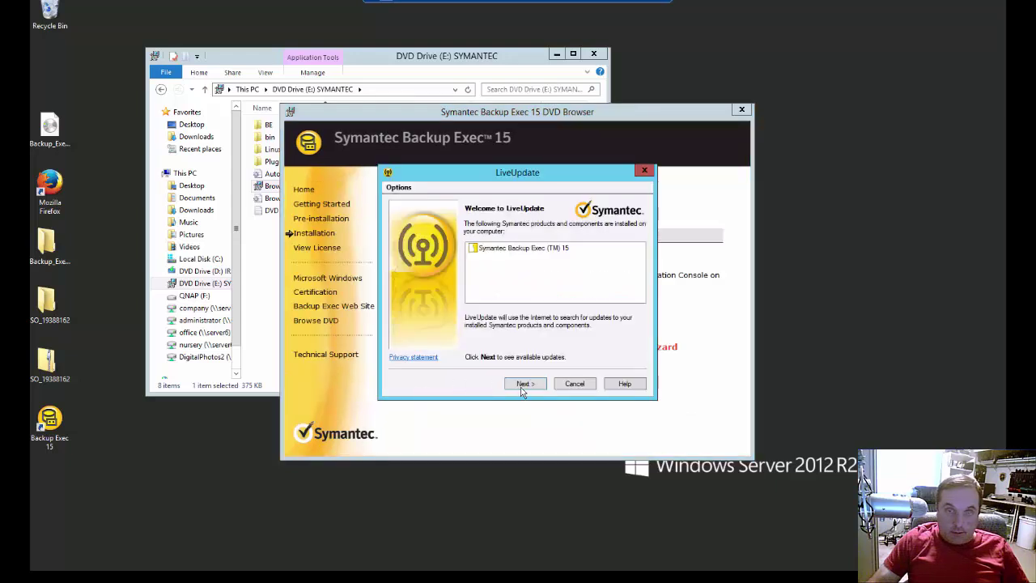
Step: Check for Backup Exec 15 updates with LiveUpdate and close the DVD browser and the installation disc's folder window
click(523, 386)
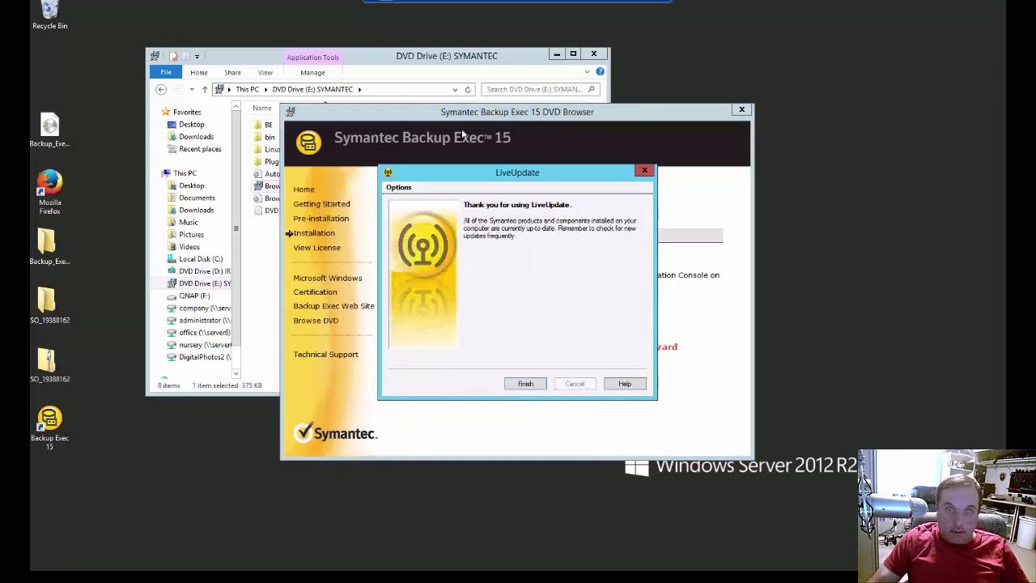
click(523, 383)
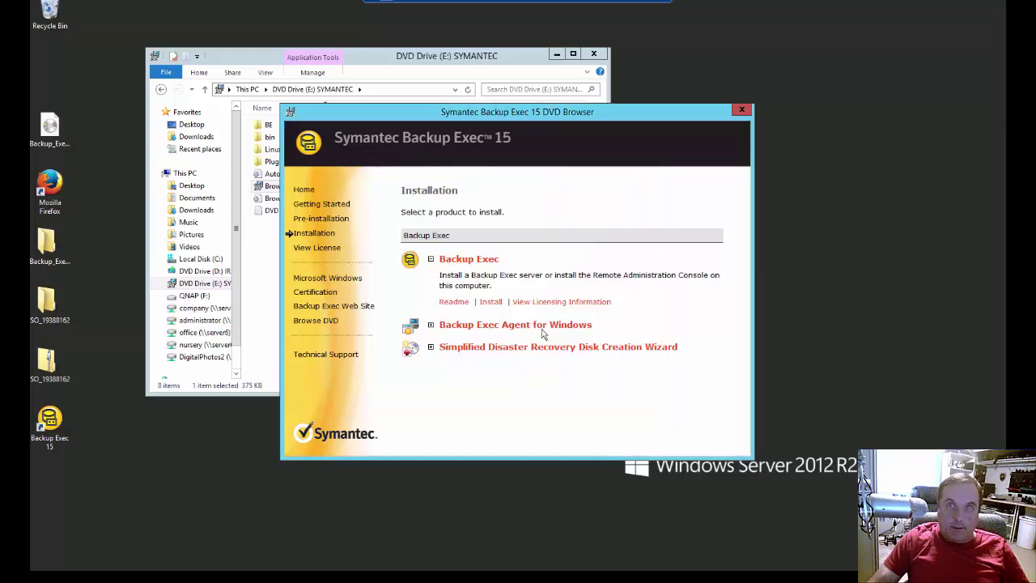
click(742, 114)
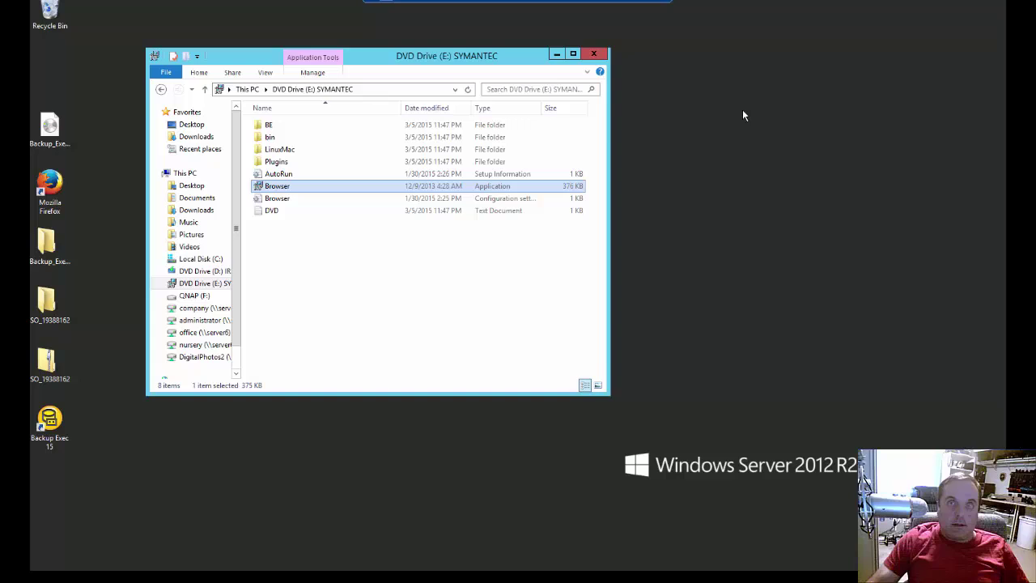
click(598, 55)
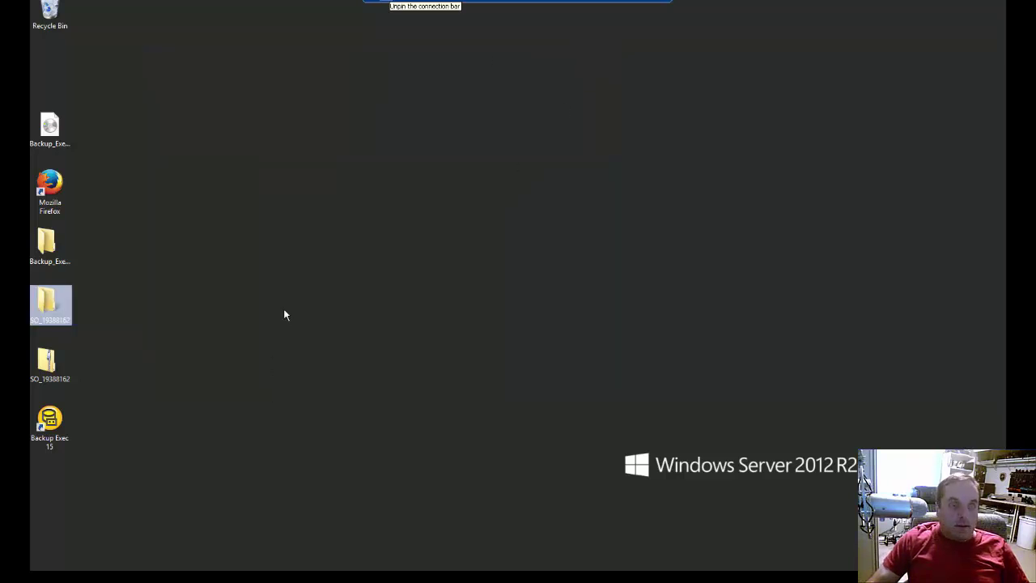
Step: Launch Backup Exec 15 in a maximized window and review its scheduled jobs, job histories, backed-up servers, and storage
double_click(50, 423)
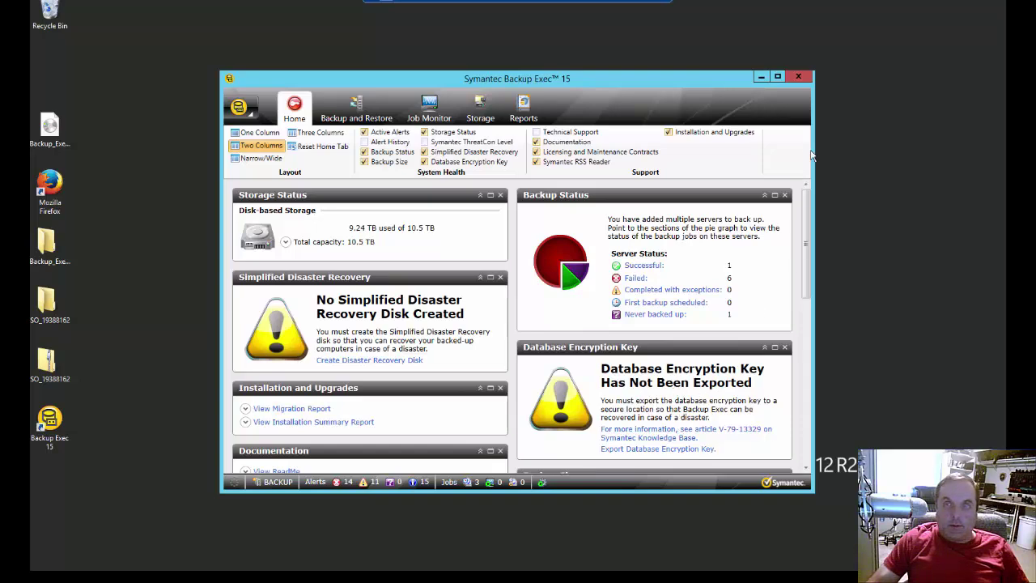
click(778, 76)
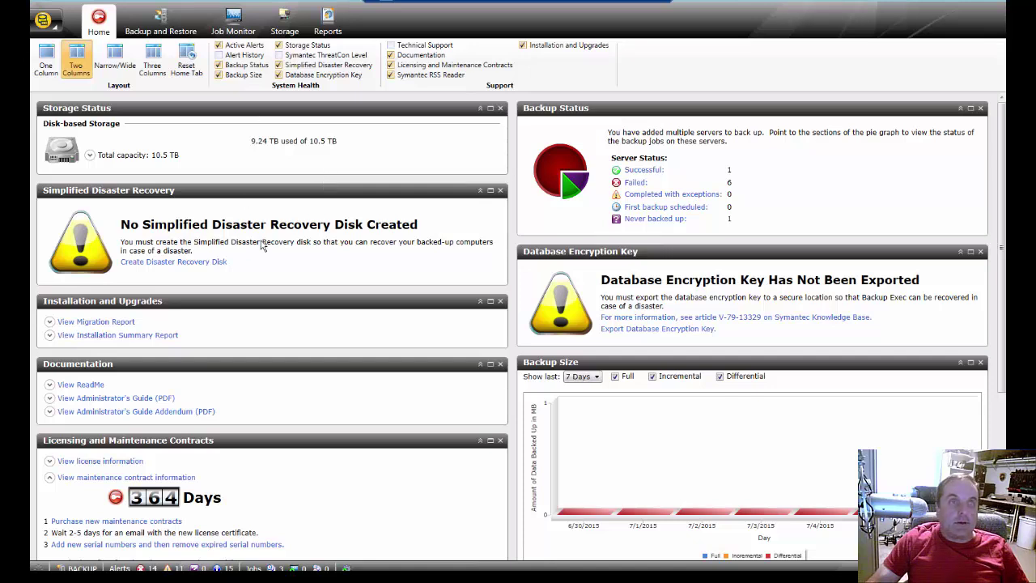
click(233, 23)
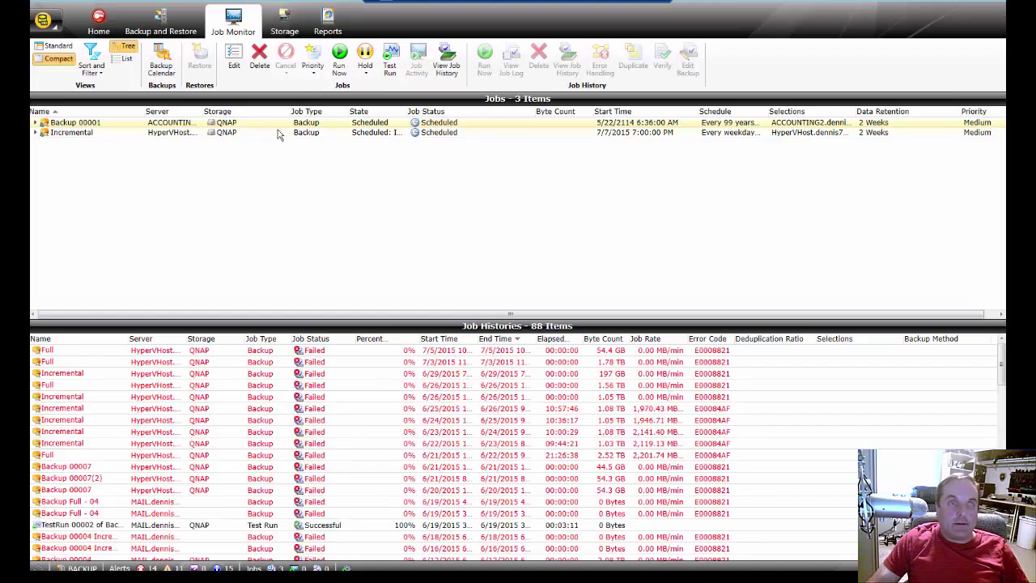
click(279, 135)
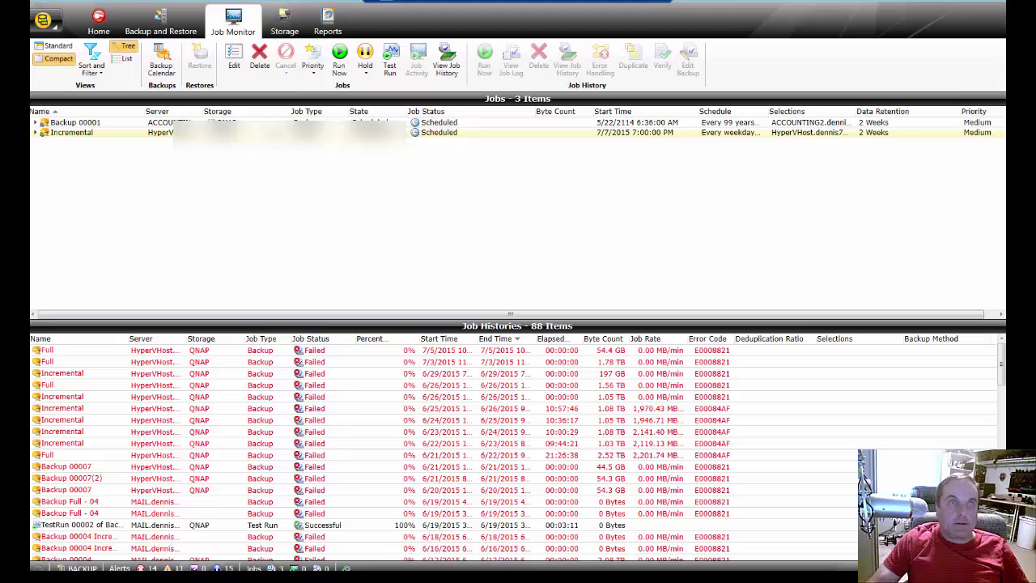
click(172, 27)
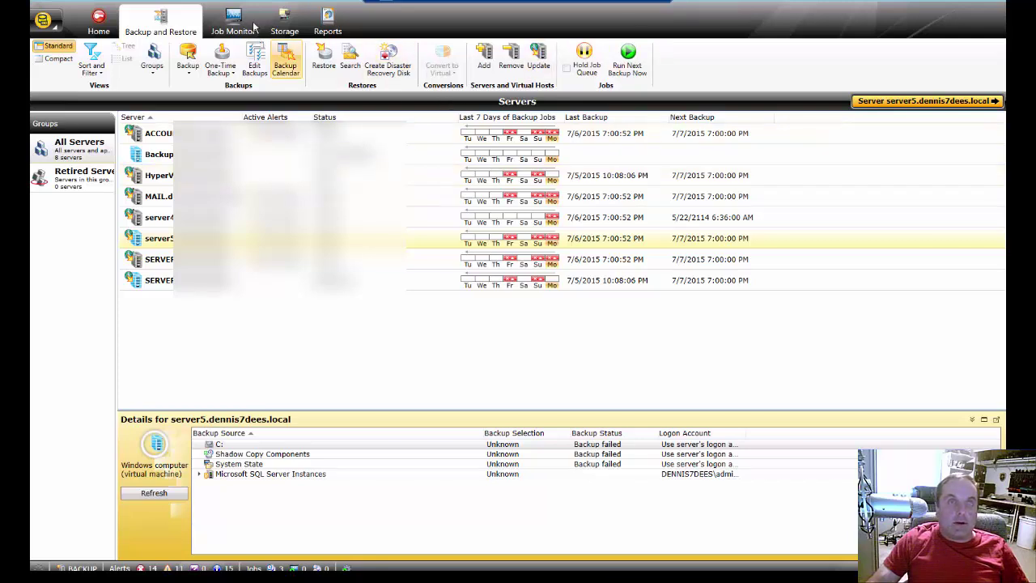
click(284, 25)
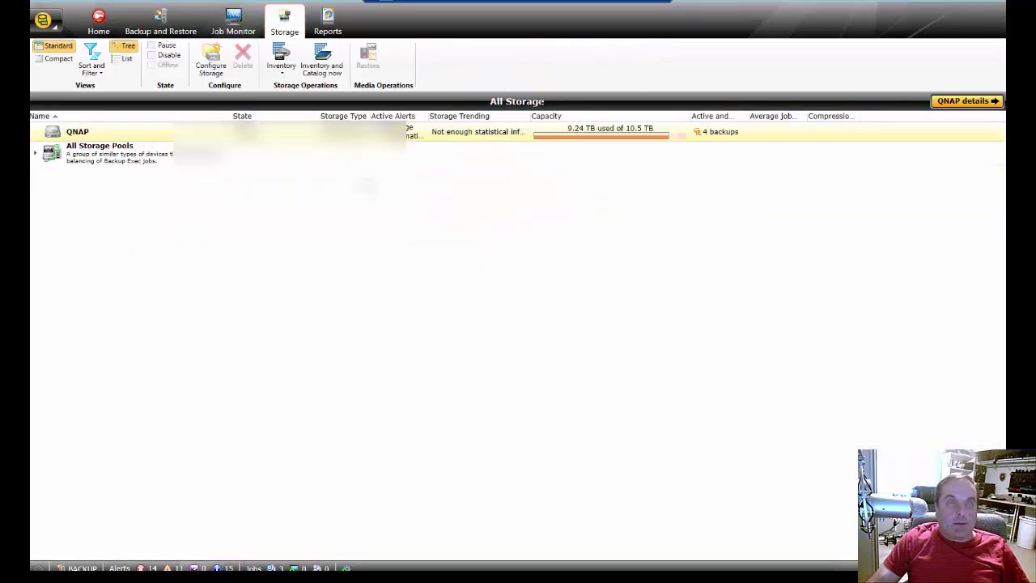